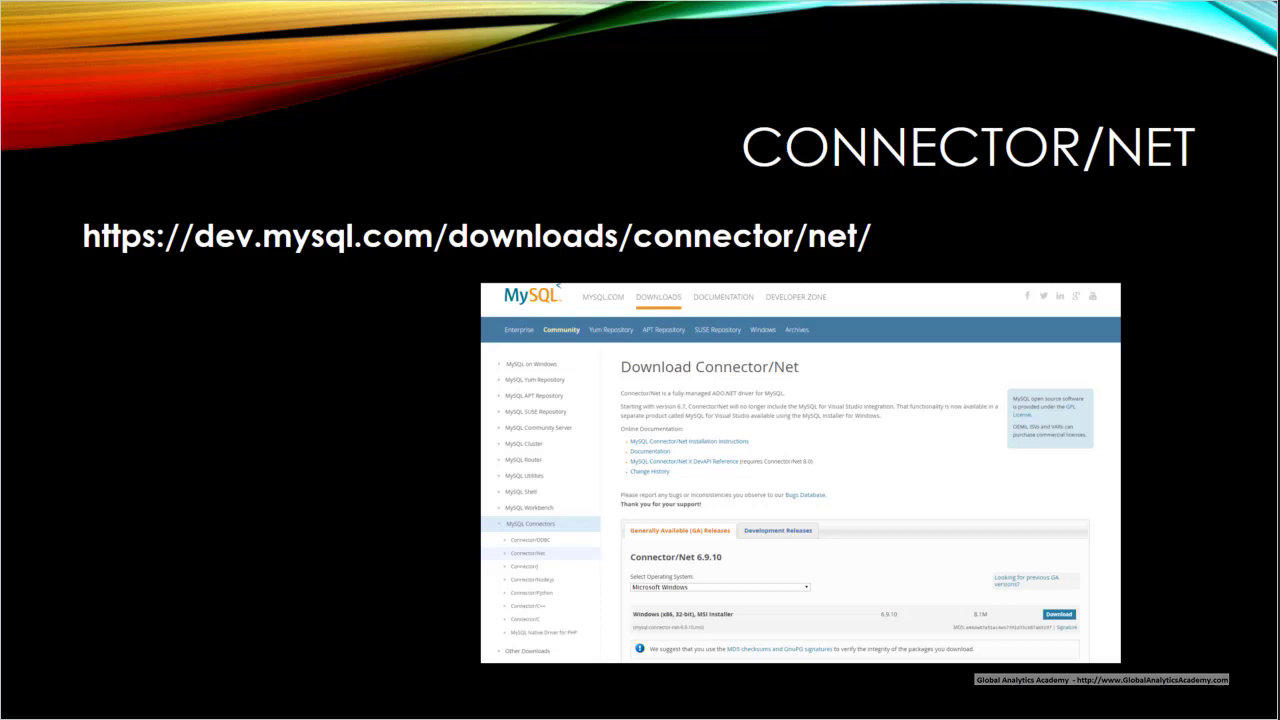
{"action": "key", "text": "Right"}
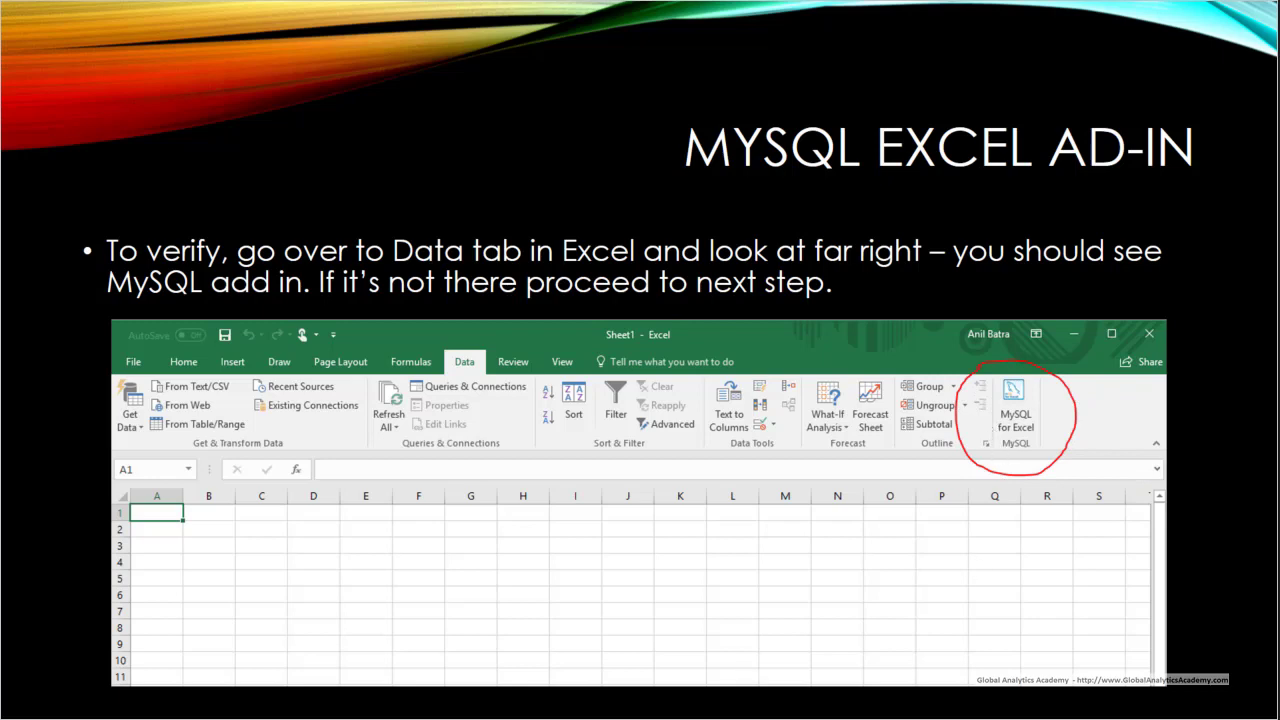
{"action": "key", "text": "Right"}
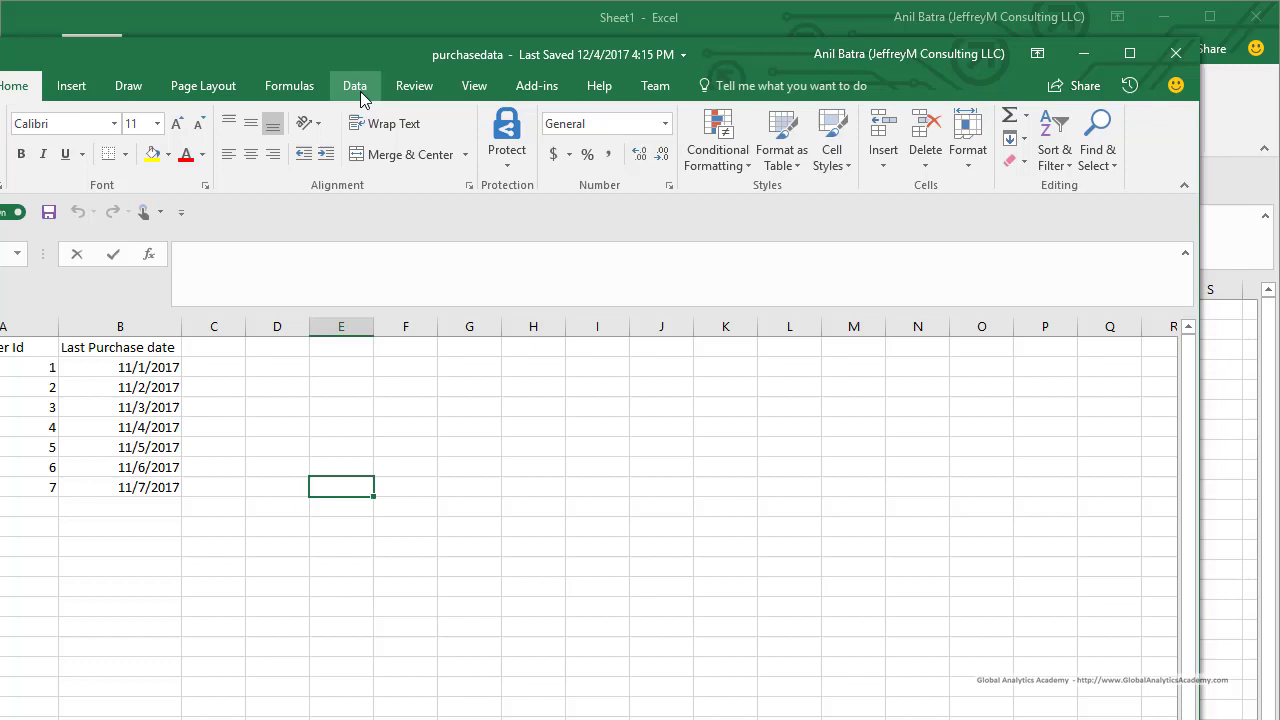
Open the MySQL for Excel add-in in the purchasedata workbook.
{"action": "left_click", "coordinate": [357, 86]}
{"action": "mouse_move", "coordinate": [924, 60]}
{"action": "left_mouse_down"}
{"action": "mouse_move", "coordinate": [632, 60]}
{"action": "mouse_move", "coordinate": [908, 63]}
{"action": "left_mouse_up"}
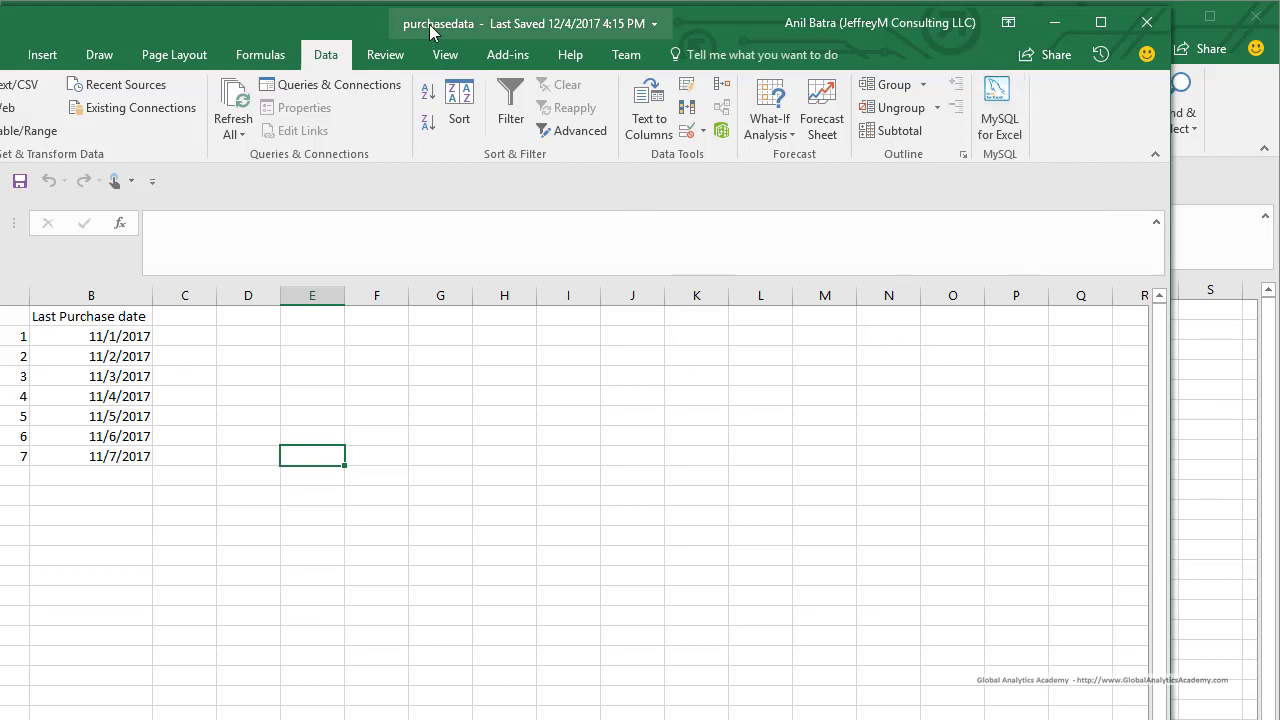
{"action": "left_click_drag", "start_coordinate": [434, 31], "coordinate": [218, 28]}
{"action": "left_click", "coordinate": [784, 95]}
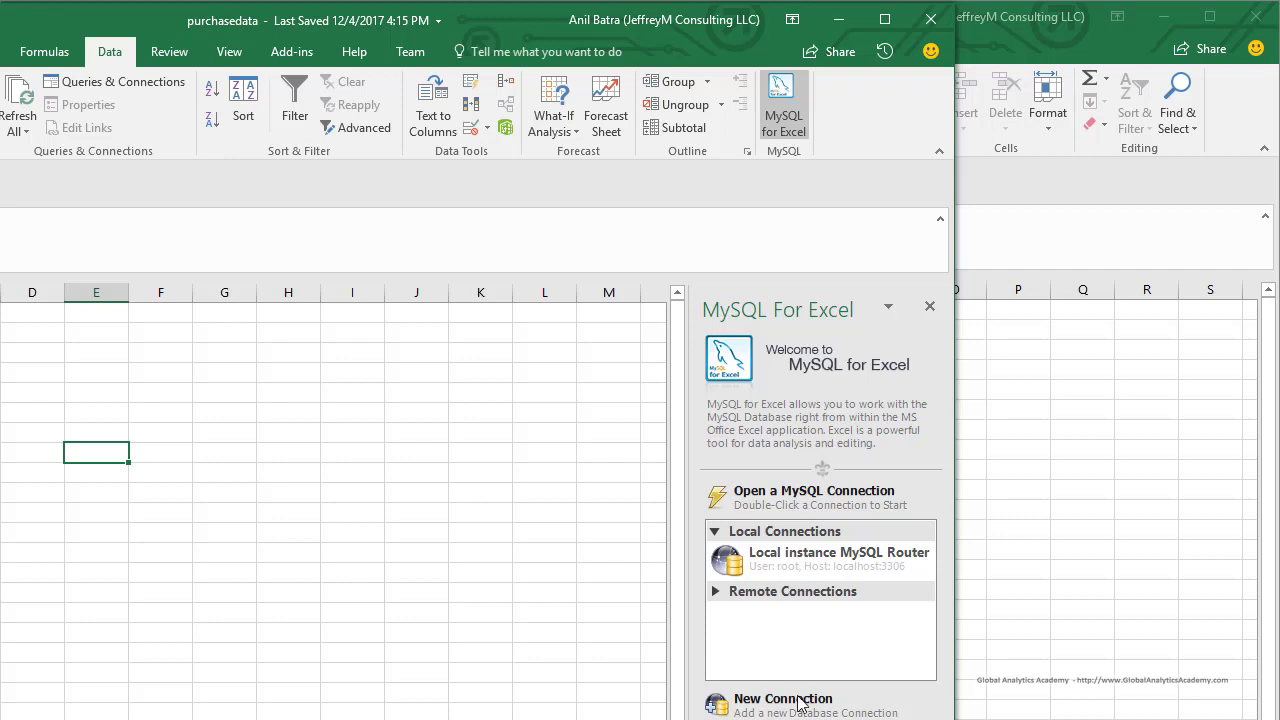
Open the Local instance MySQL Router connection and enter the connection password.
{"action": "left_click", "coordinate": [798, 565]}
{"action": "double_click", "coordinate": [798, 565]}
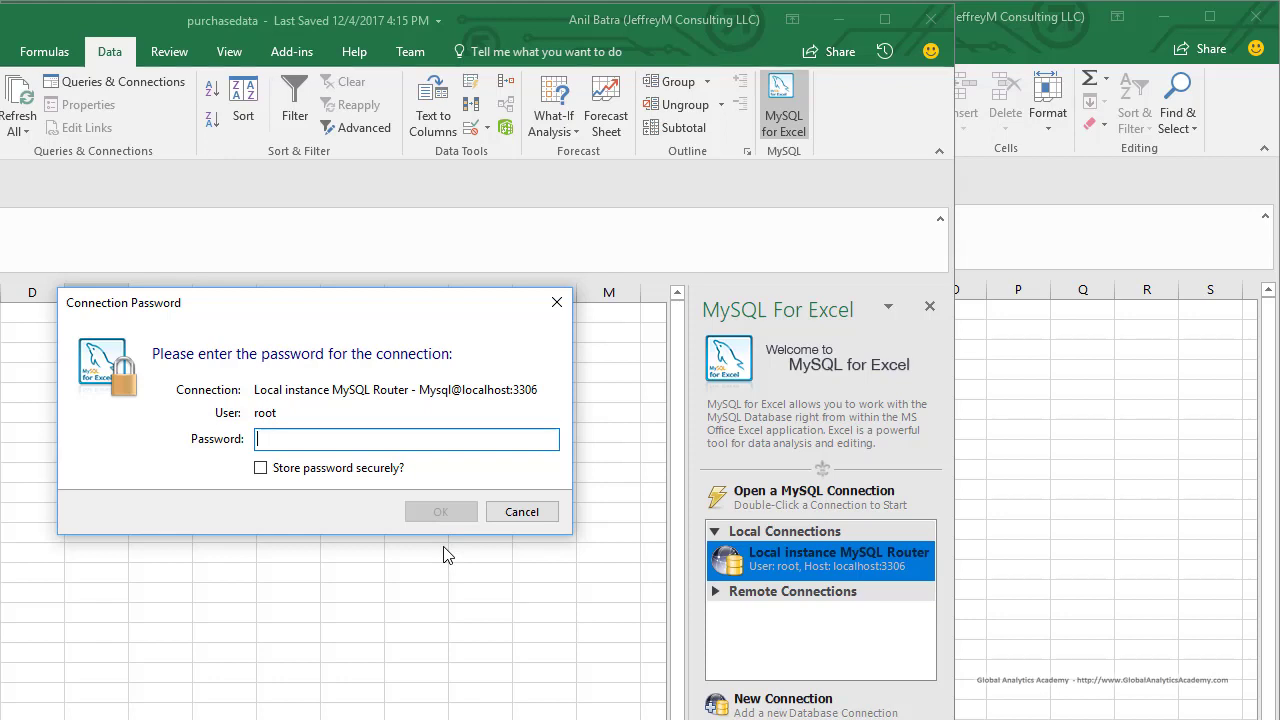
{"action": "key", "text": "ctrl+v"}
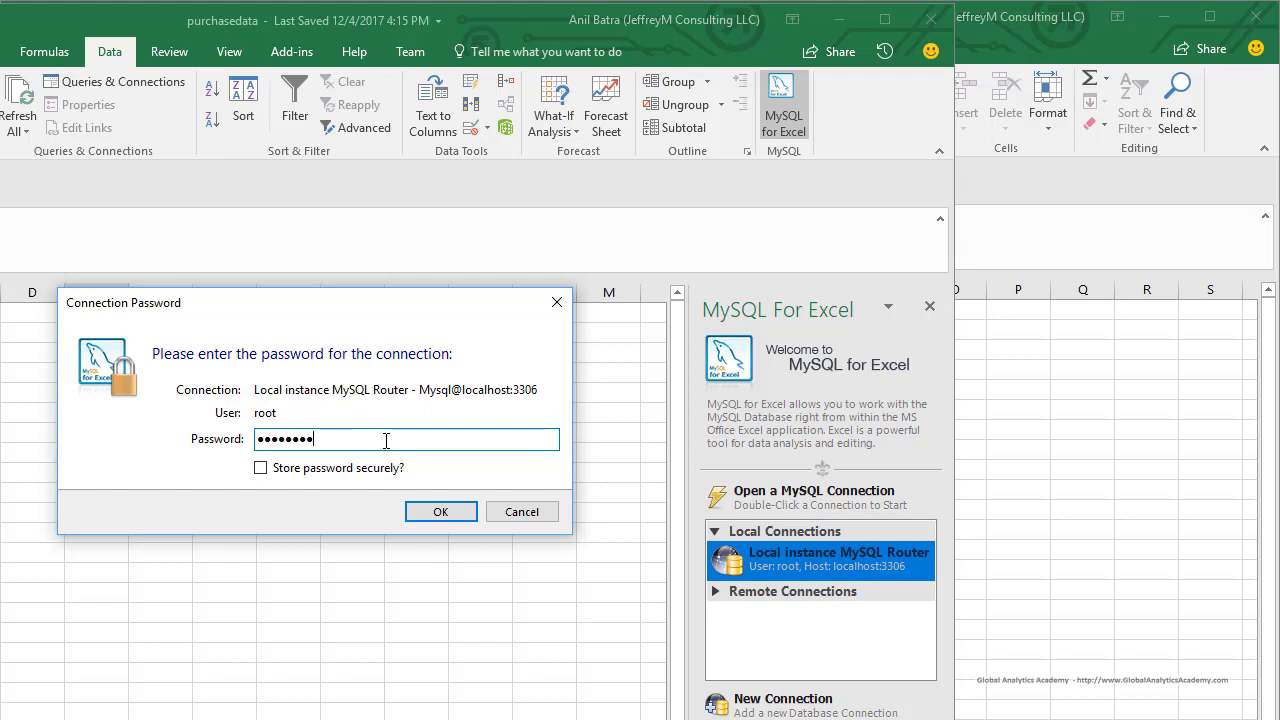
{"action": "left_click", "coordinate": [441, 513]}
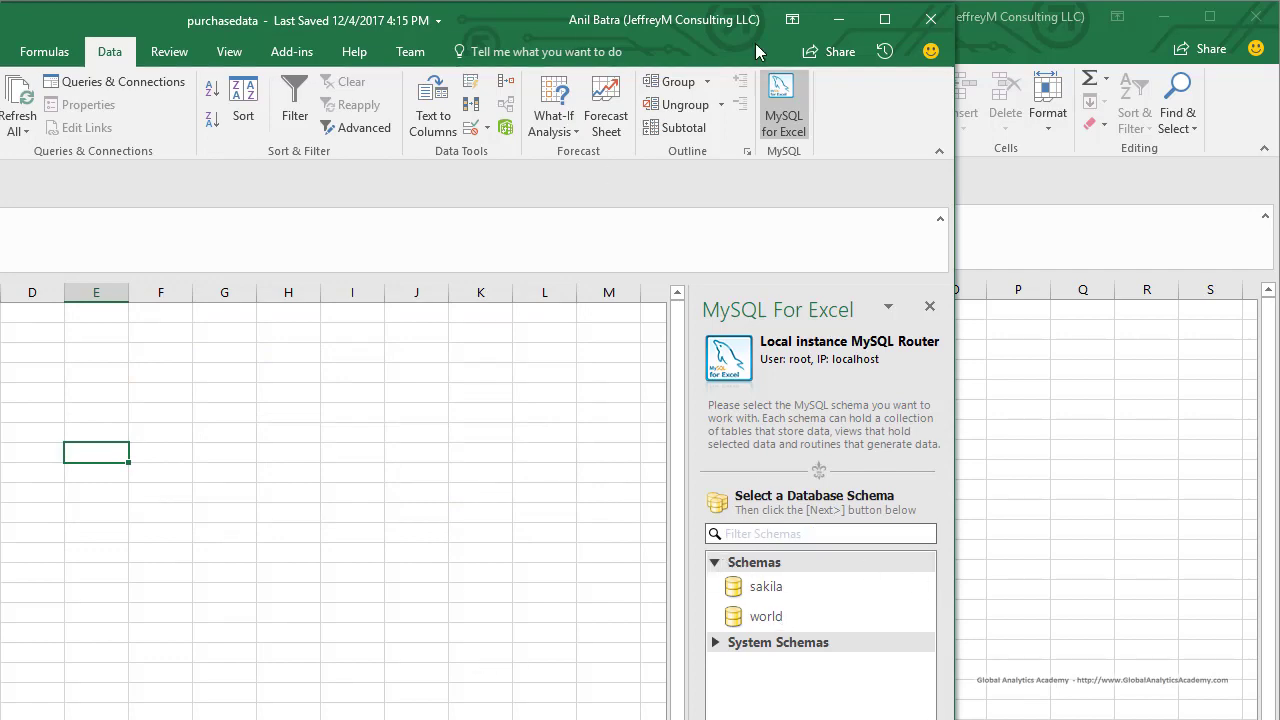
Open the sakila schema in MySQL for Excel to work with its database objects.
{"action": "left_click_drag", "start_coordinate": [623, 34], "coordinate": [560, 1]}
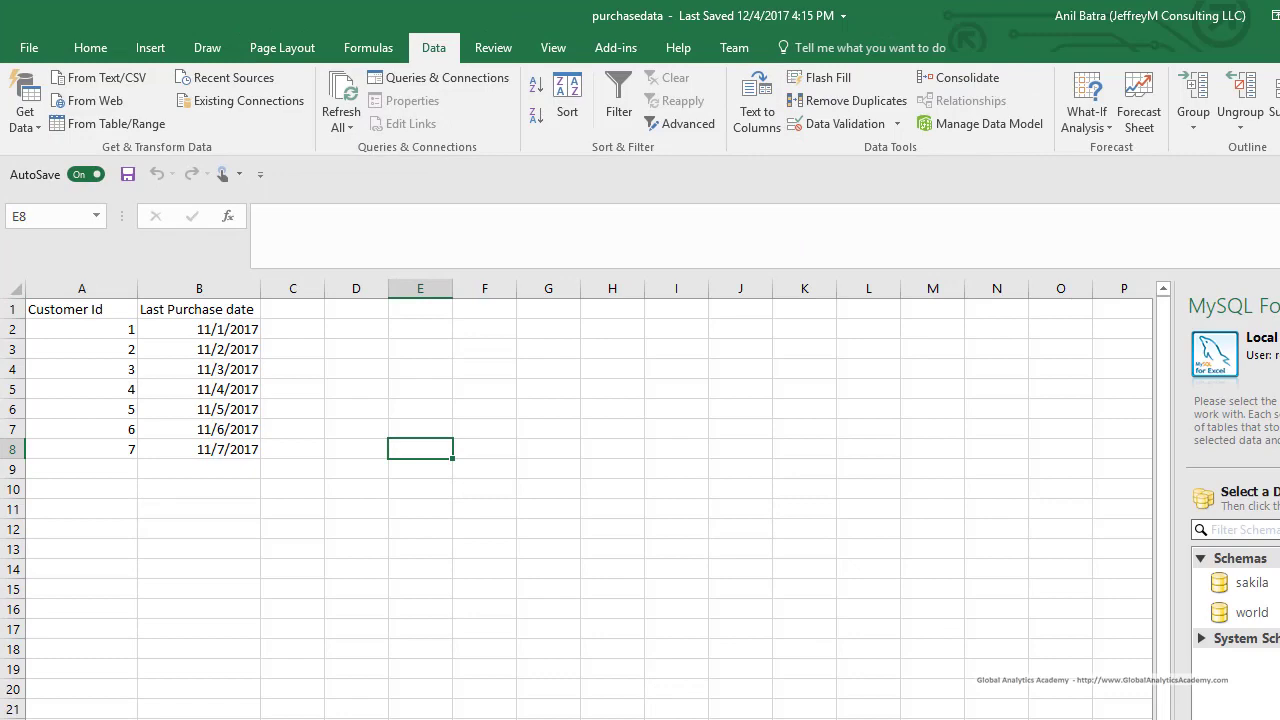
{"action": "key", "text": "super+Down"}
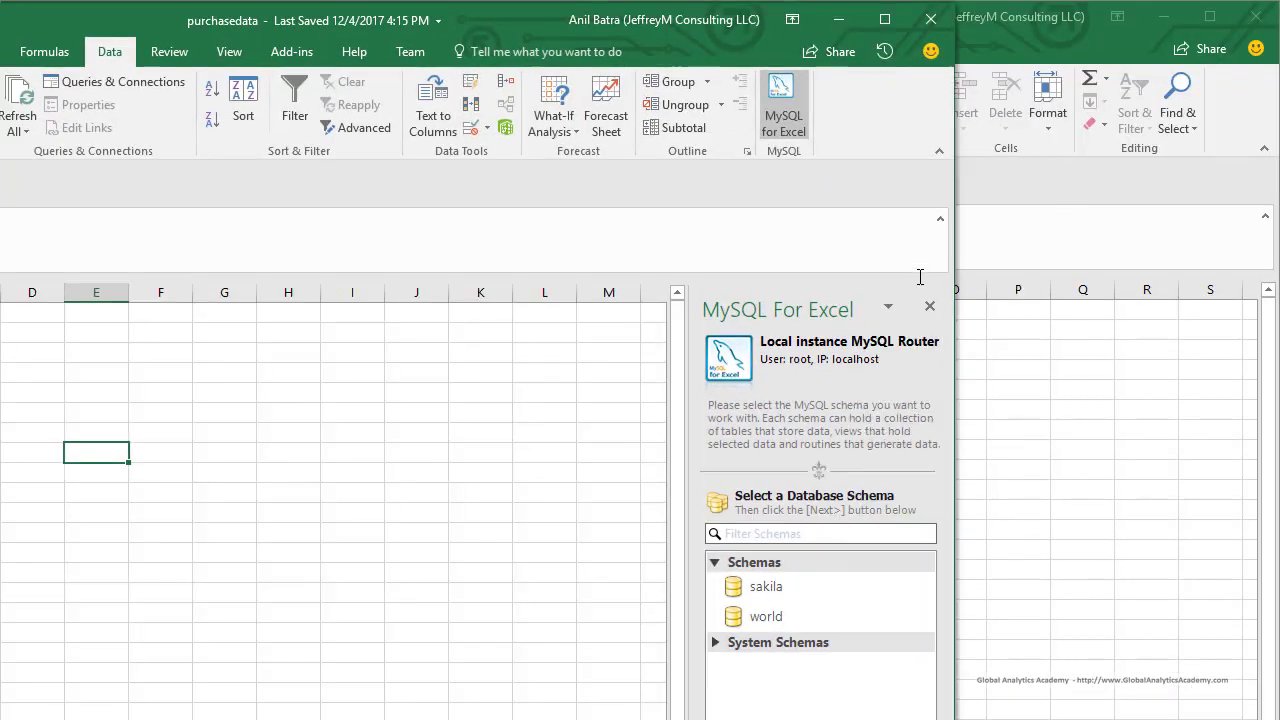
{"action": "double_click", "coordinate": [760, 596]}
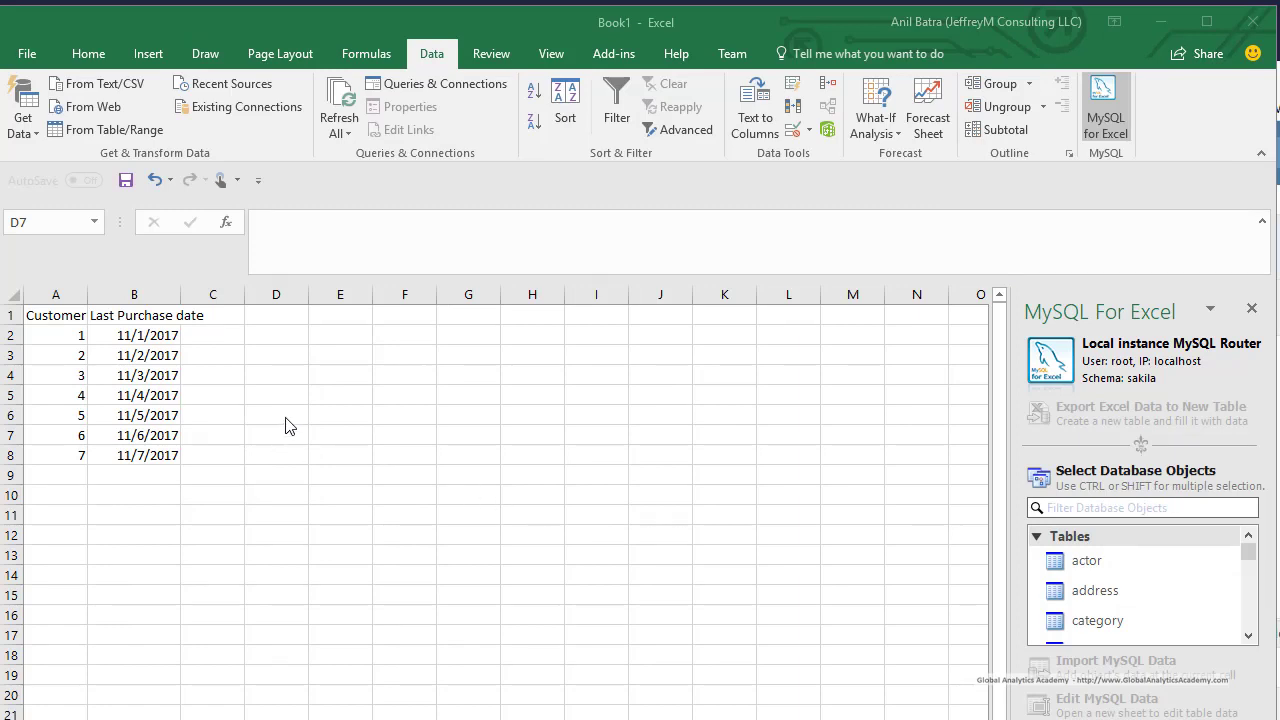
Start exporting the range A1:B8 with its headers to a new MySQL table named customerpurchase.
{"action": "left_click", "coordinate": [58, 318]}
{"action": "left_click_drag", "start_coordinate": [112, 322], "coordinate": [166, 460]}
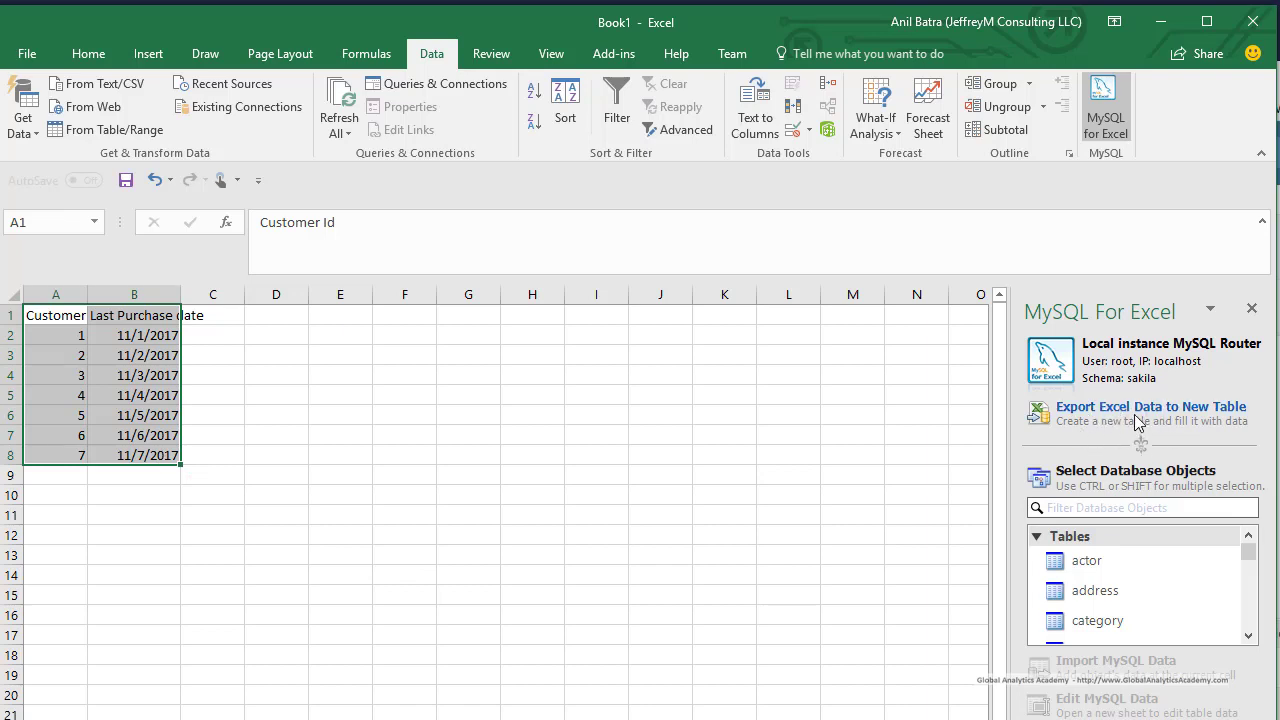
{"action": "left_click", "coordinate": [1137, 410]}
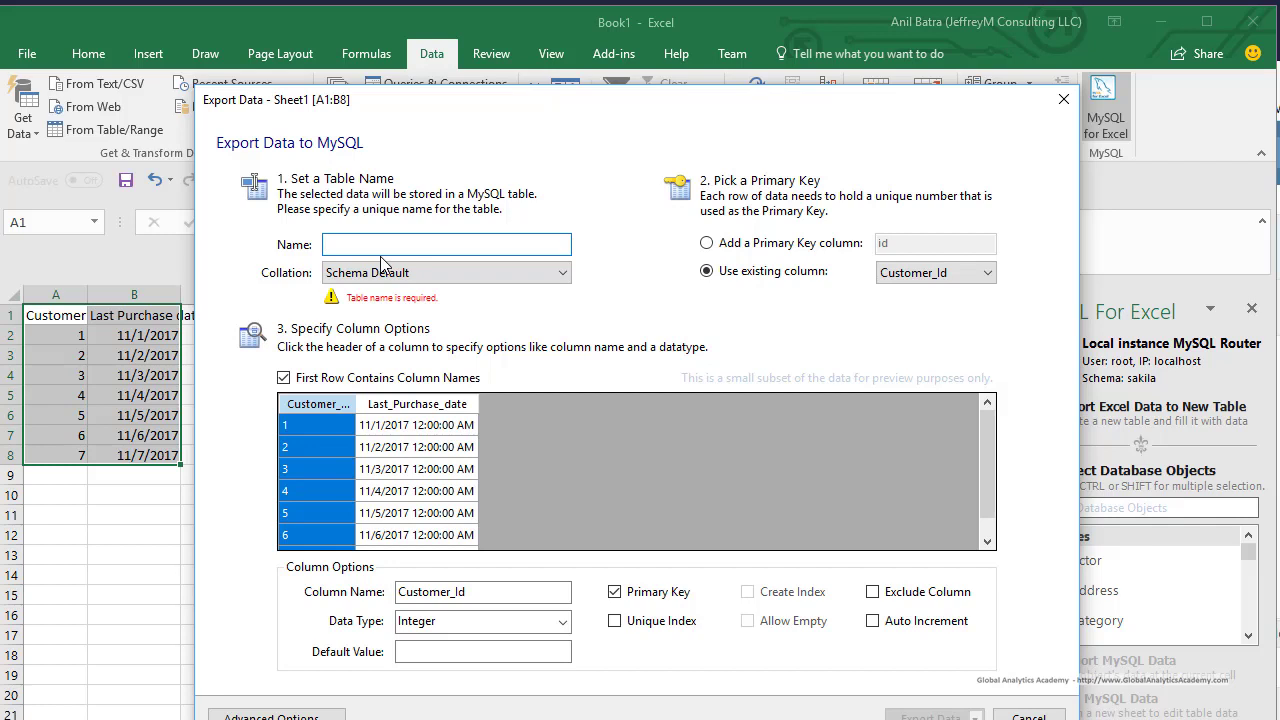
{"action": "type", "text": "customerpurchase"}
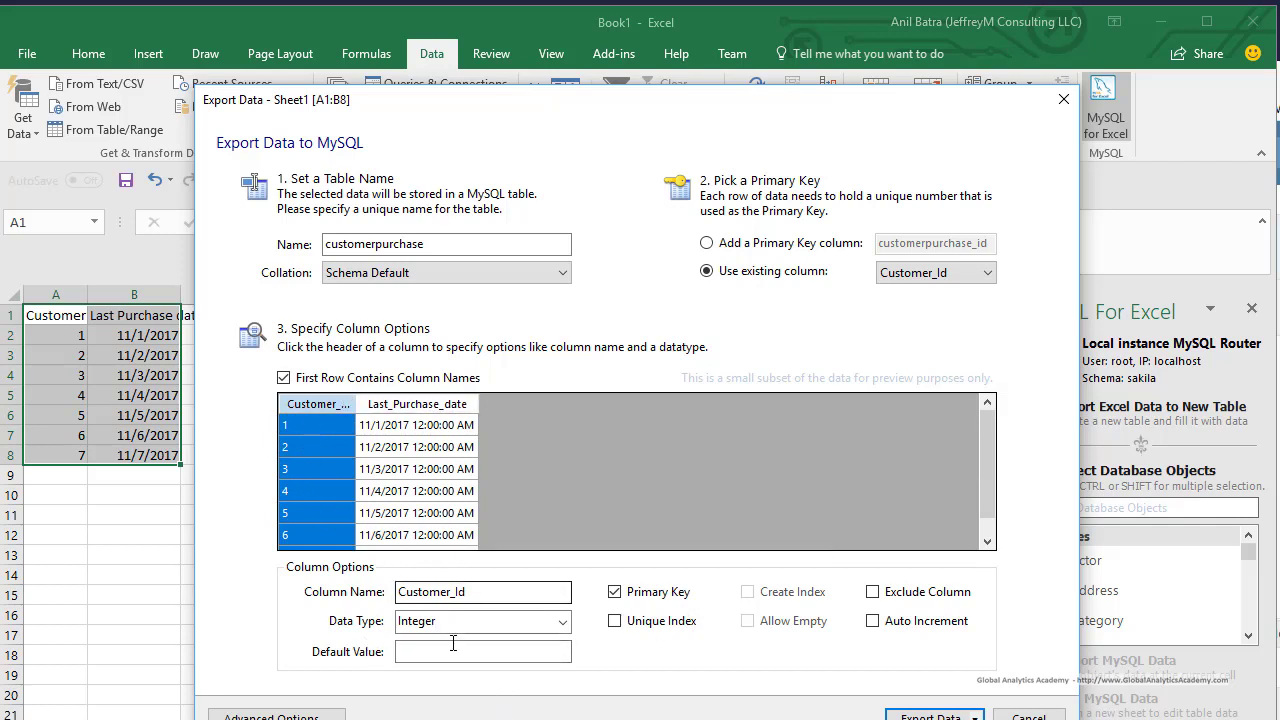
Review the column options for Customer_Id and Last_Purchase_date and export the data to the customerpurchase table.
{"action": "left_click", "coordinate": [403, 406]}
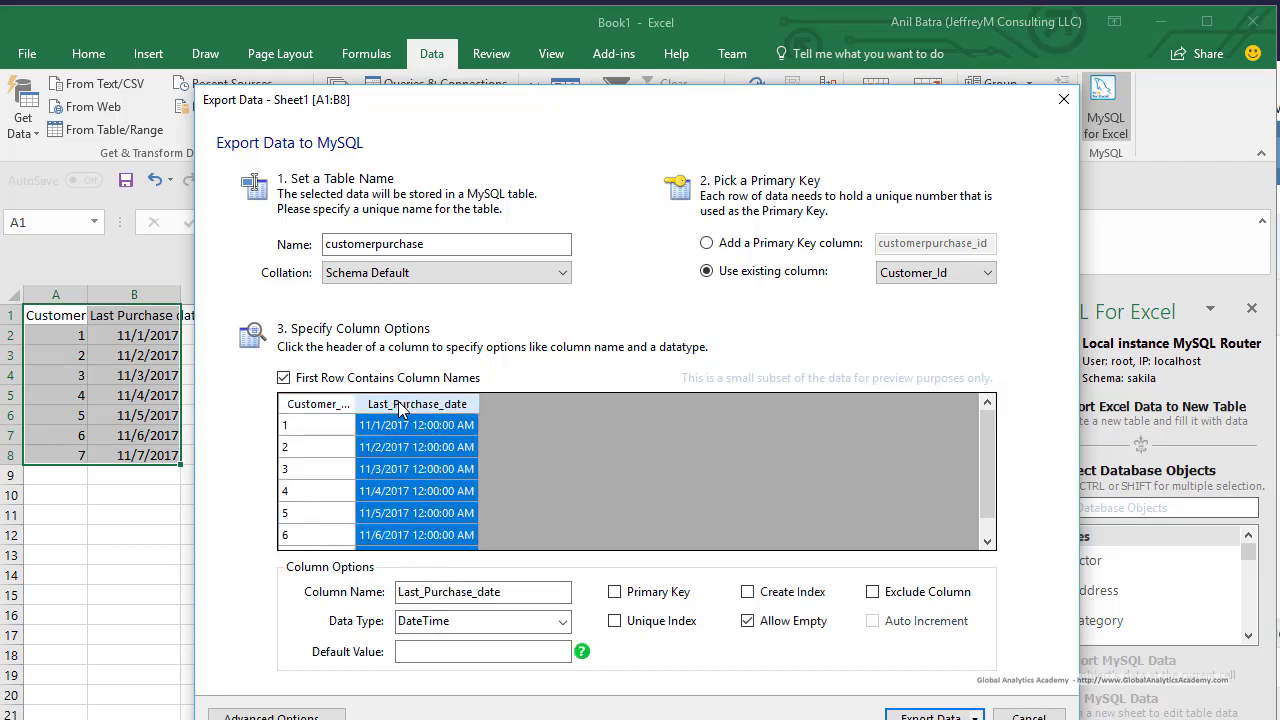
{"action": "left_click", "coordinate": [320, 404]}
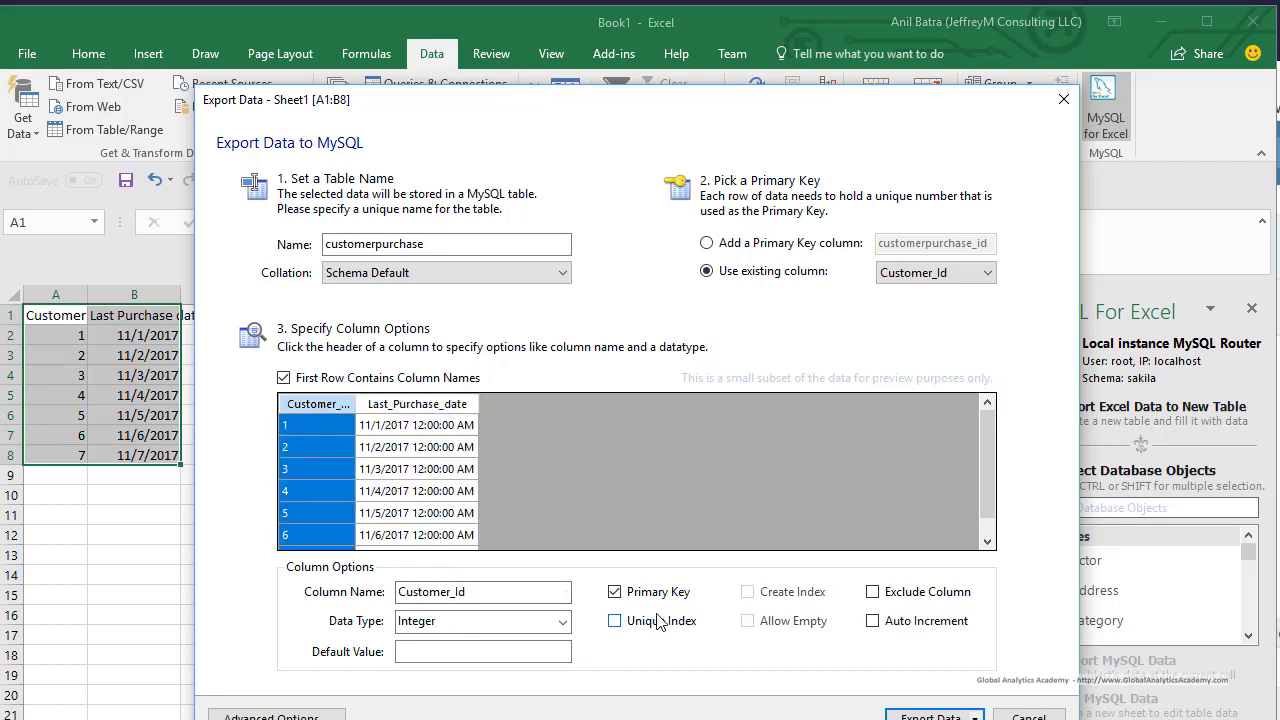
{"action": "left_click", "coordinate": [417, 404]}
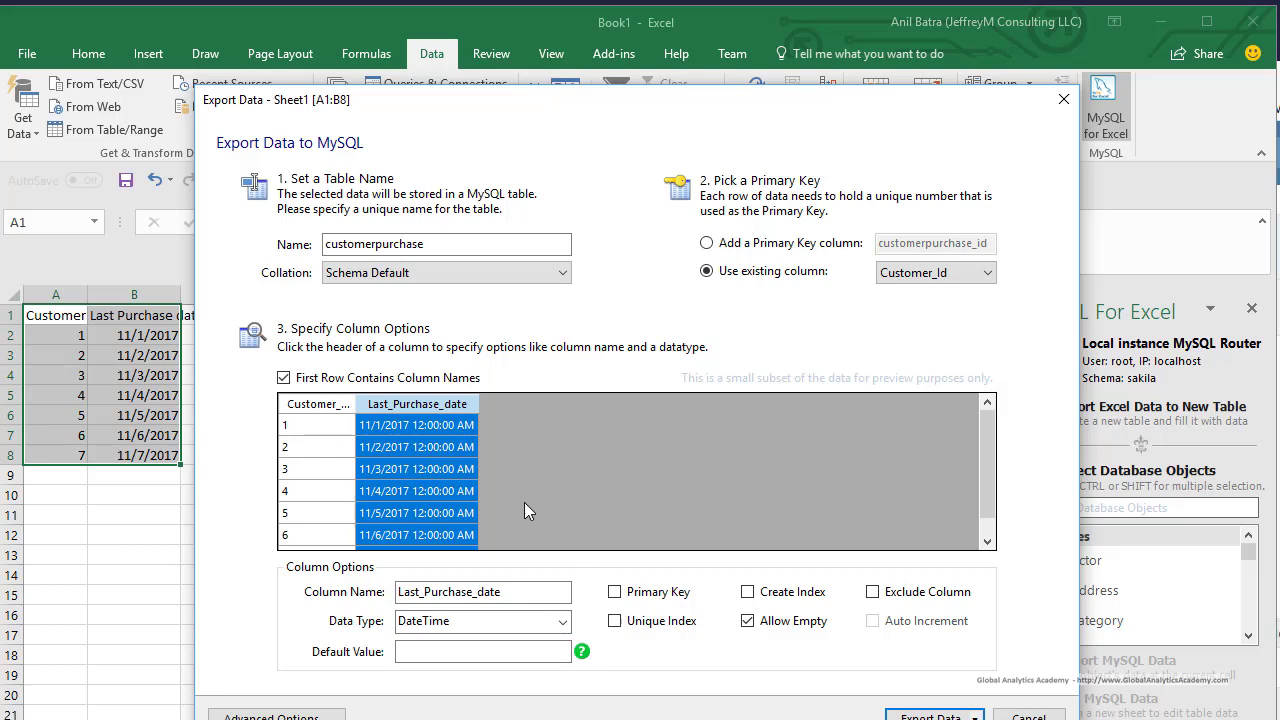
{"action": "left_click", "coordinate": [930, 716]}
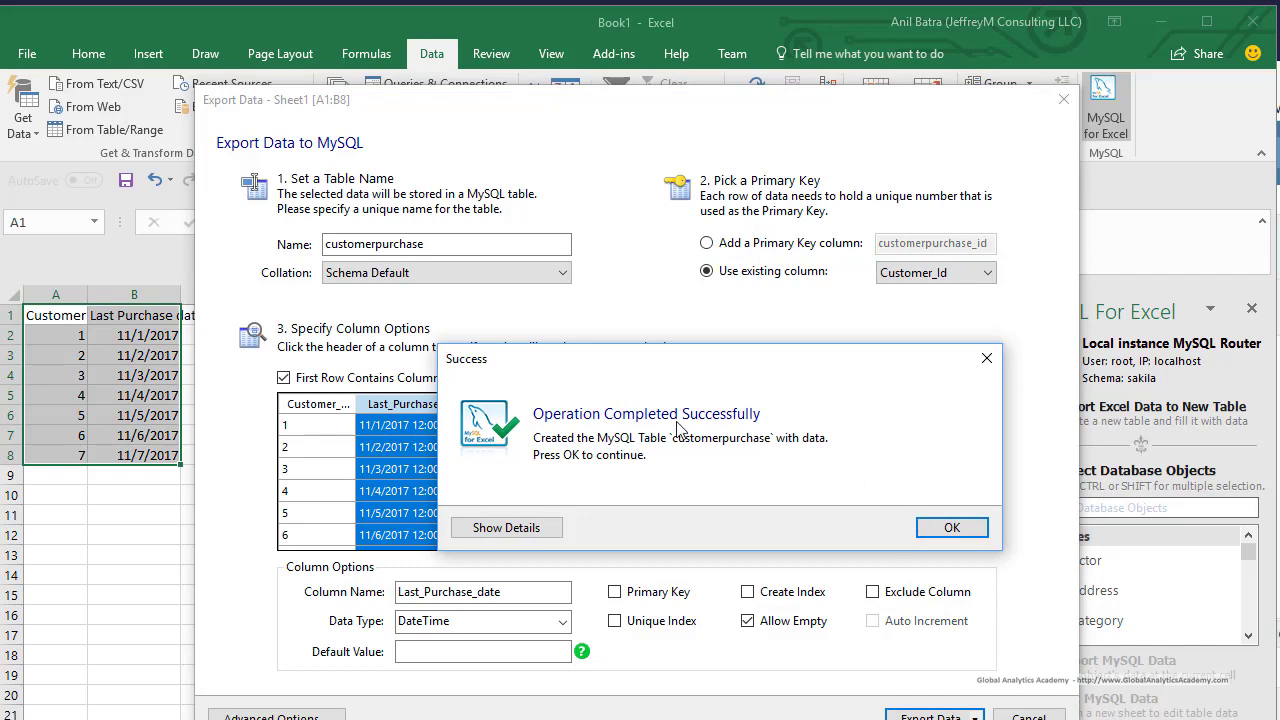
{"action": "left_click", "coordinate": [951, 528]}
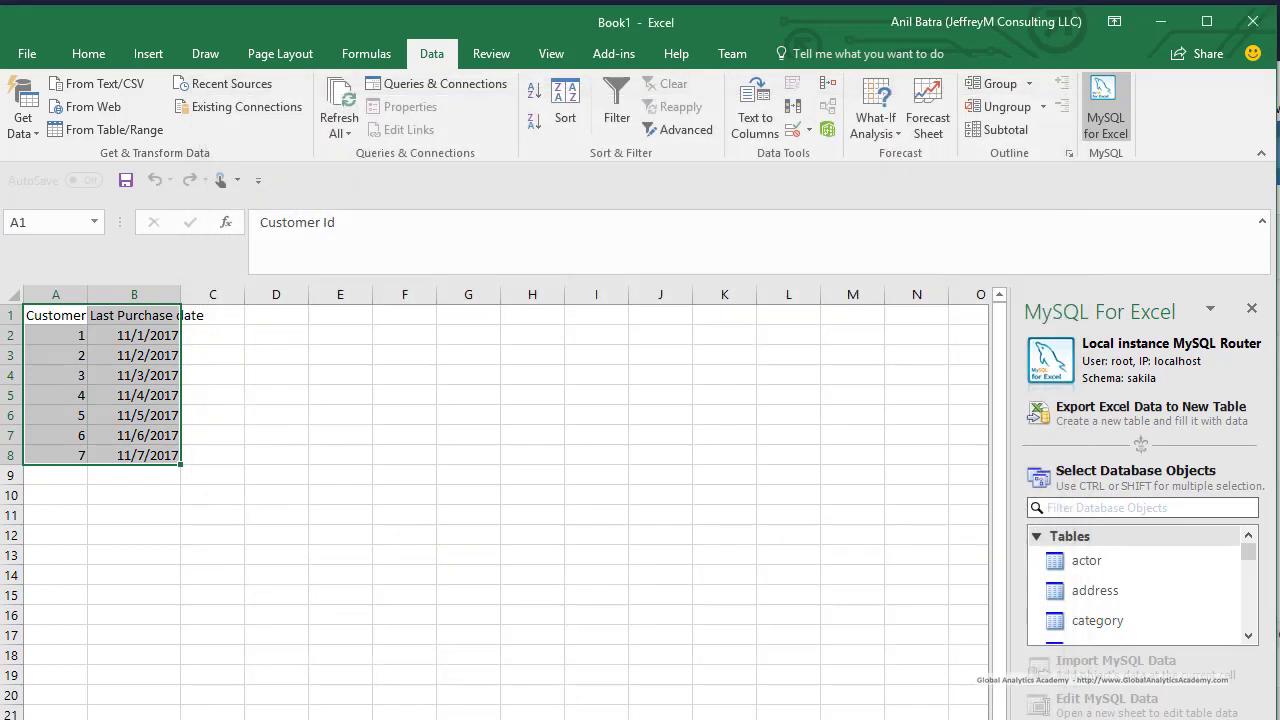
Switch to MySQL Workbench and find the customerpurchase table among the tables of the sakila schema.
{"action": "key", "text": "super"}
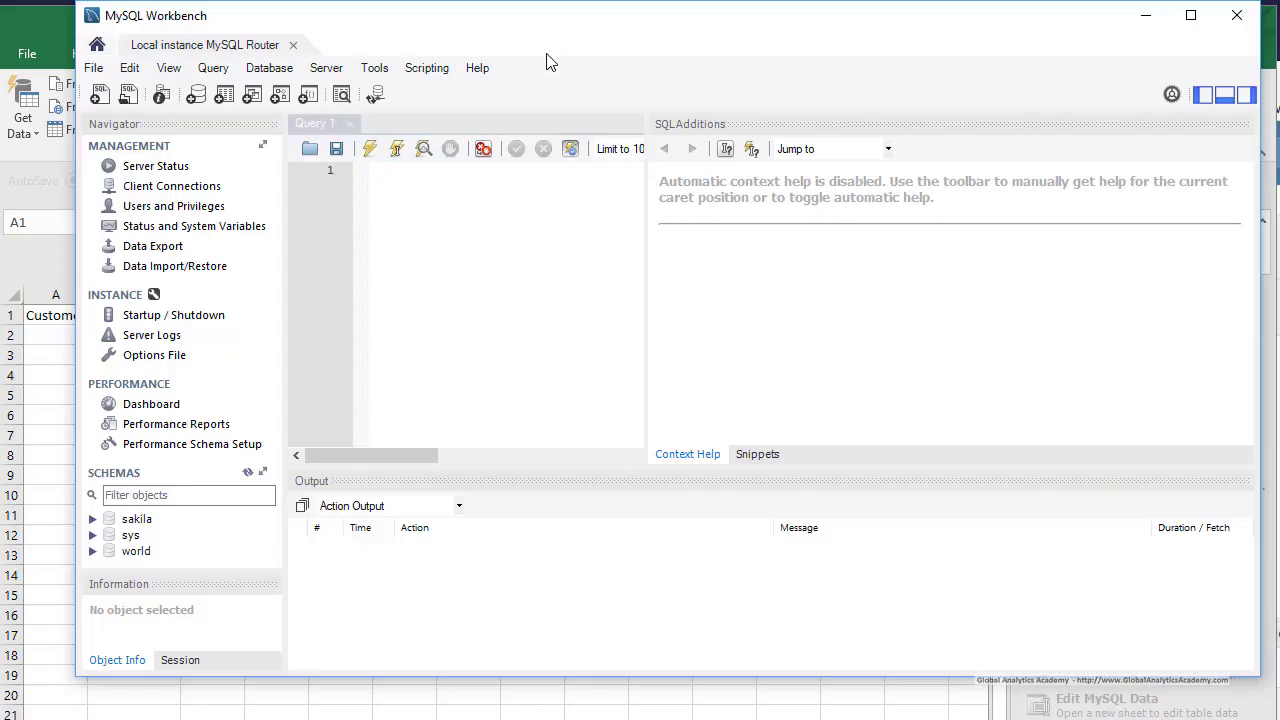
{"action": "left_click_drag", "start_coordinate": [812, 22], "coordinate": [797, 28]}
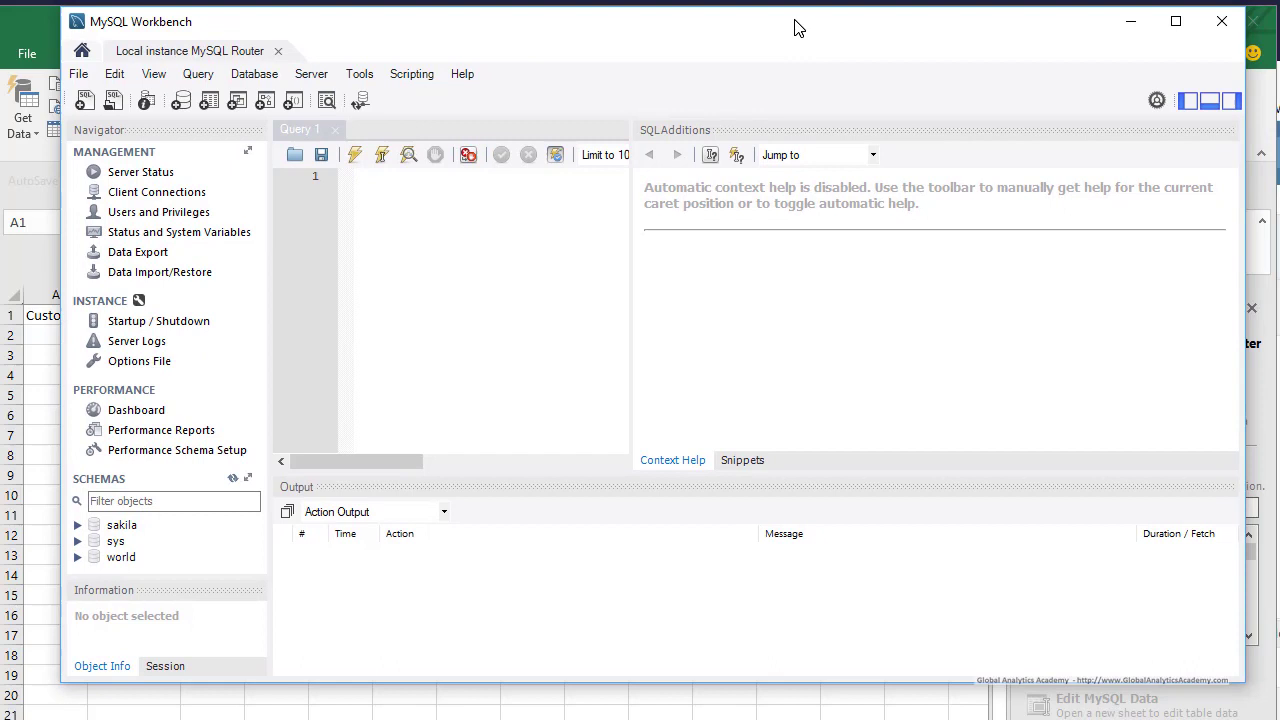
{"action": "left_click", "coordinate": [78, 525]}
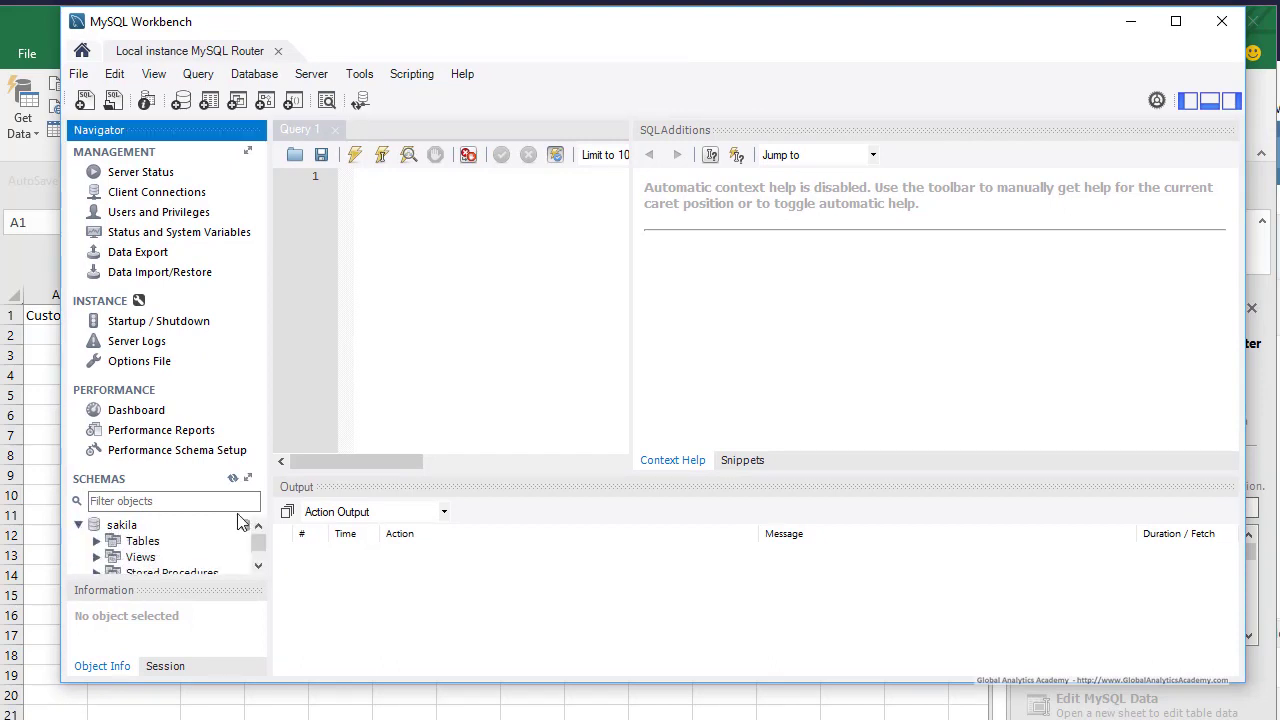
{"action": "left_click", "coordinate": [97, 541]}
{"action": "left_click", "coordinate": [258, 566]}
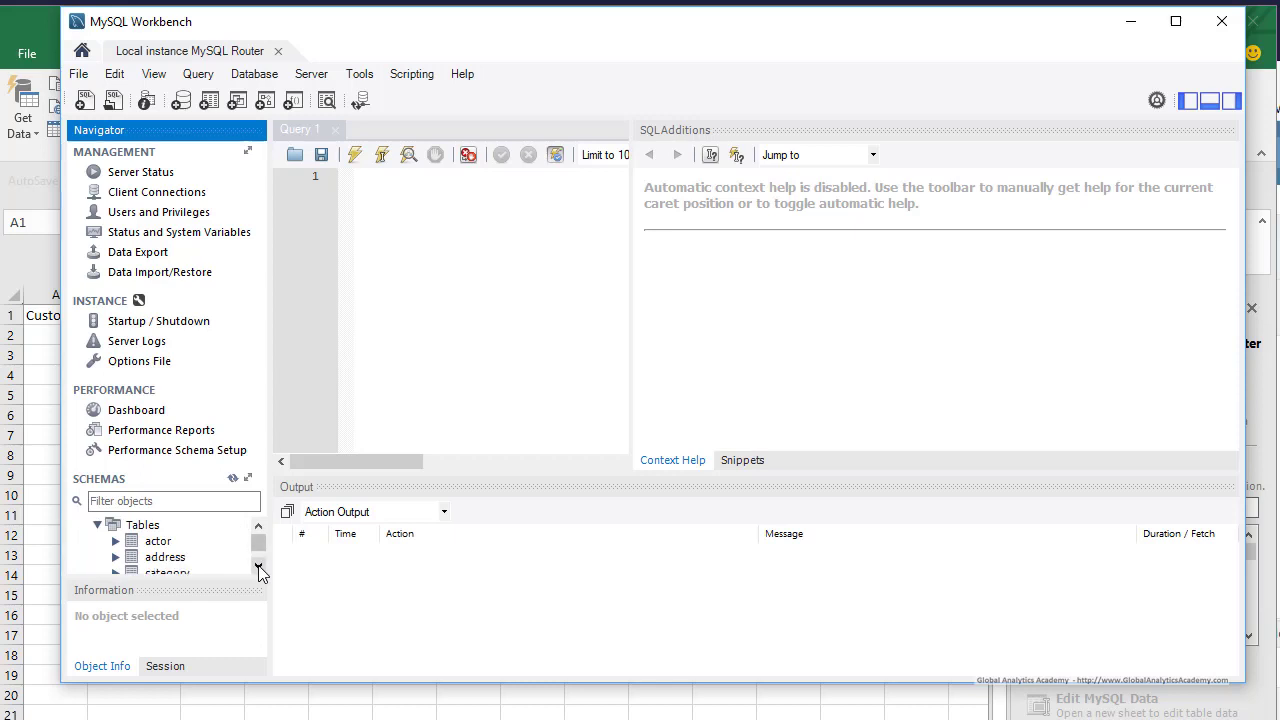
{"action": "left_click", "coordinate": [258, 566]}
{"action": "left_click", "coordinate": [258, 566]}
{"action": "left_click", "coordinate": [258, 566]}
{"action": "left_click", "coordinate": [258, 566]}
{"action": "left_click", "coordinate": [258, 566]}
{"action": "left_click", "coordinate": [258, 566]}
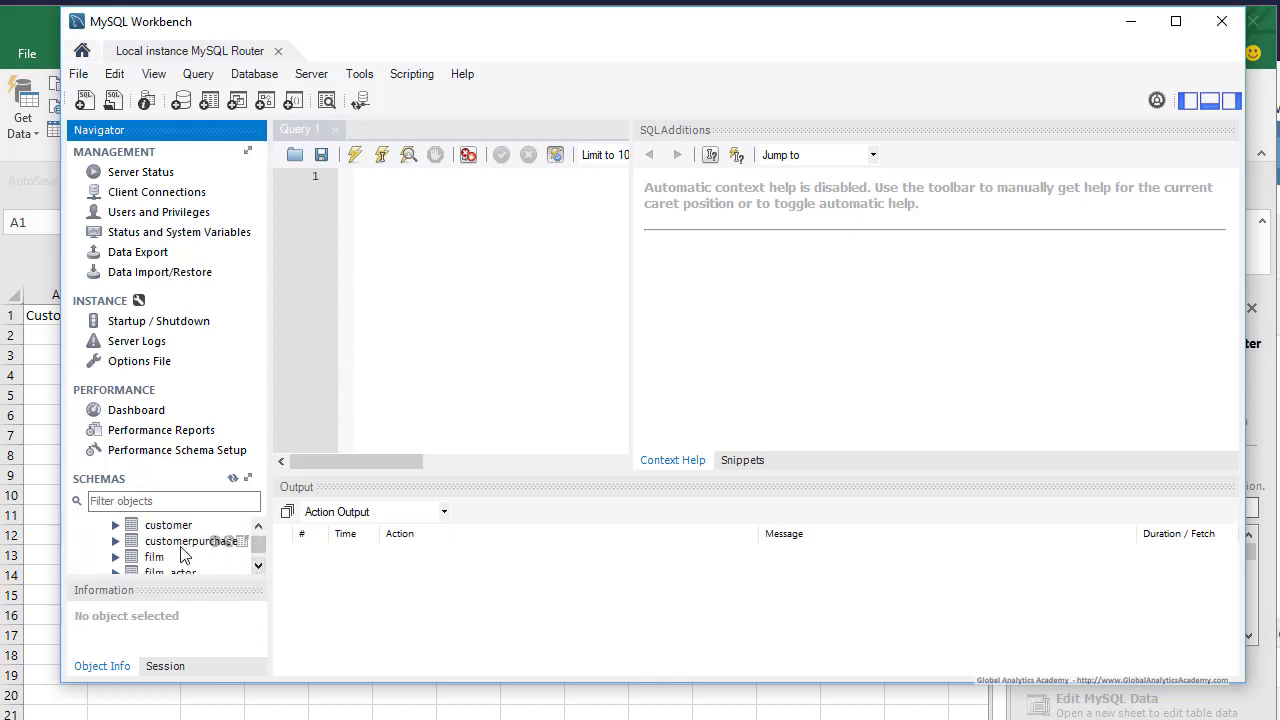
Expand the customerpurchase table and select its rows with the 1000-row limit.
{"action": "left_click", "coordinate": [127, 543]}
{"action": "left_click", "coordinate": [118, 542]}
{"action": "right_click", "coordinate": [184, 545]}
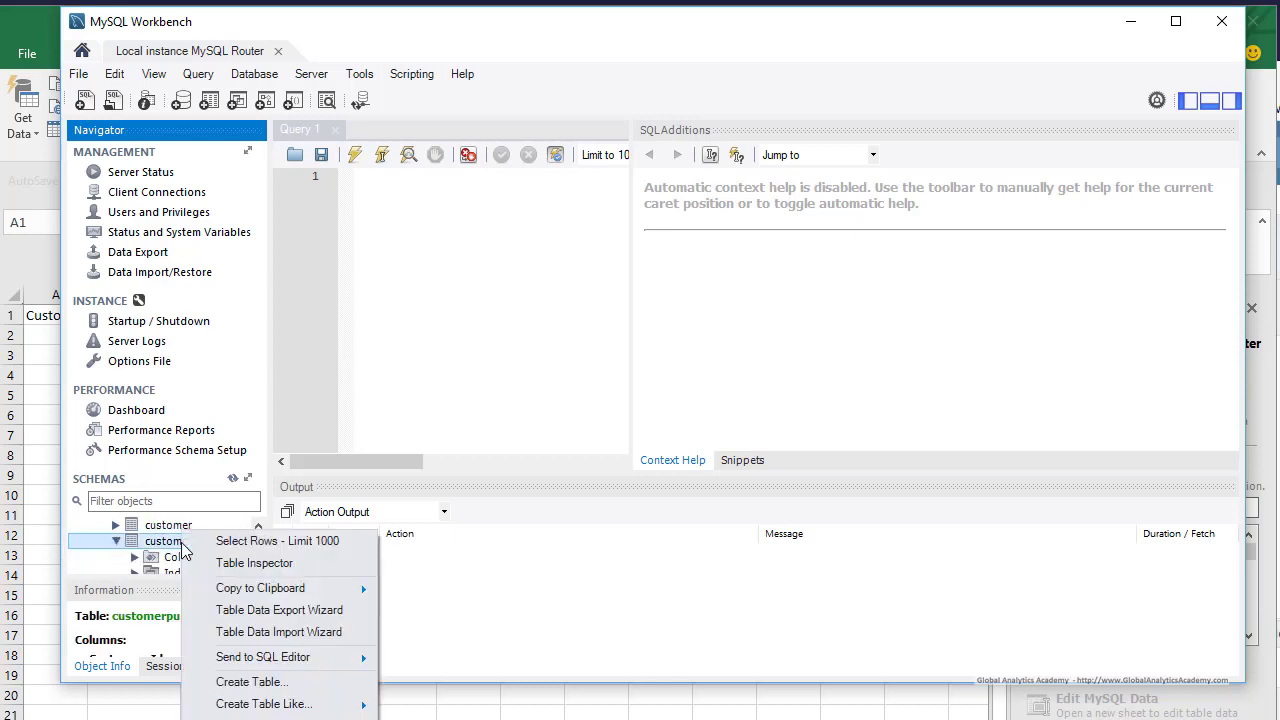
{"action": "left_click", "coordinate": [258, 545]}
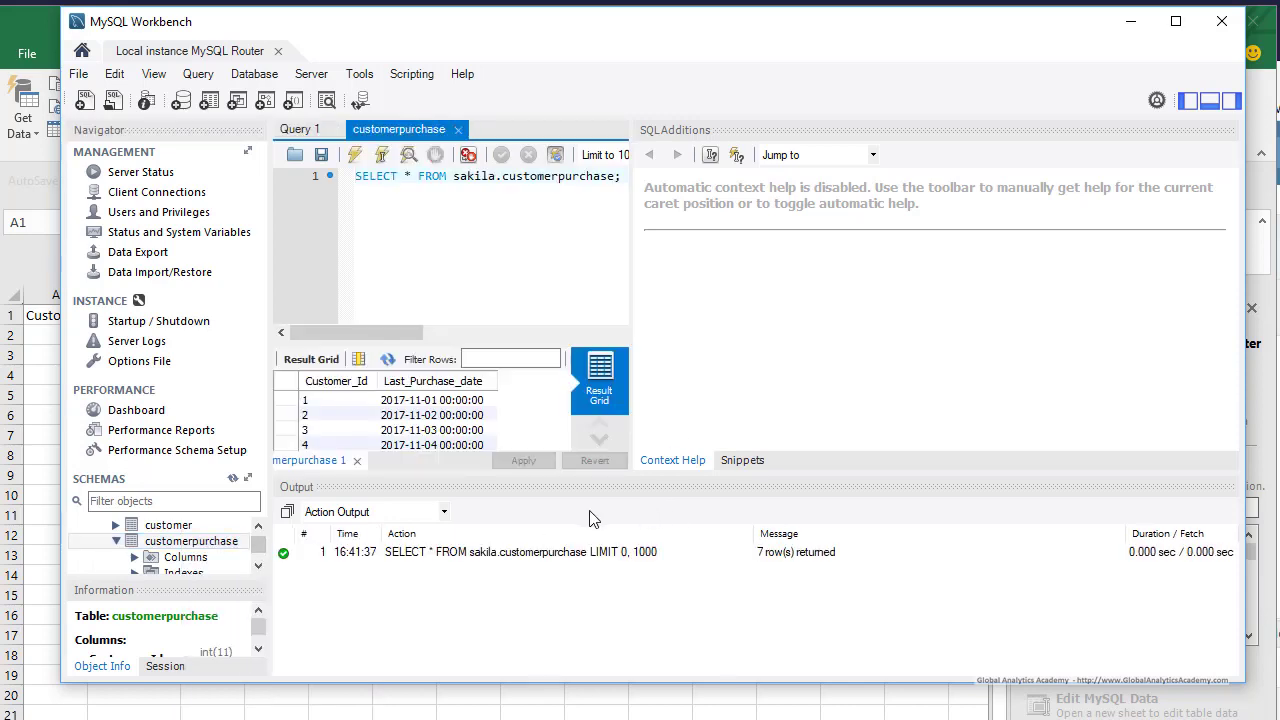